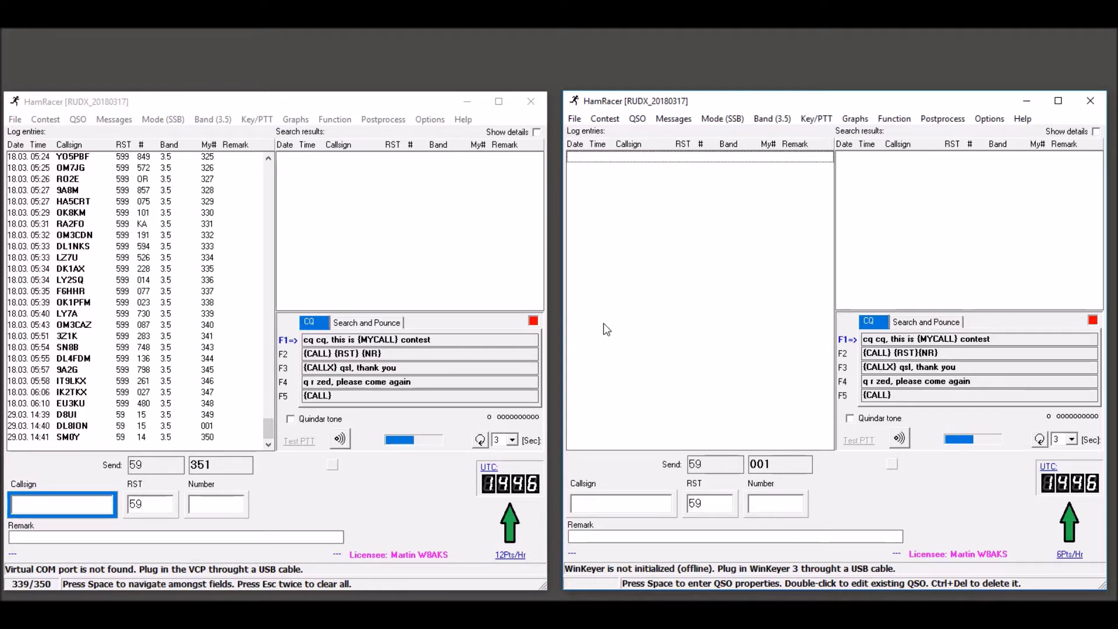
Arrange the two HamRacer windows side by side
{"action": "left_click", "coordinate": [601, 330]}
{"action": "left_click", "coordinate": [601, 330]}
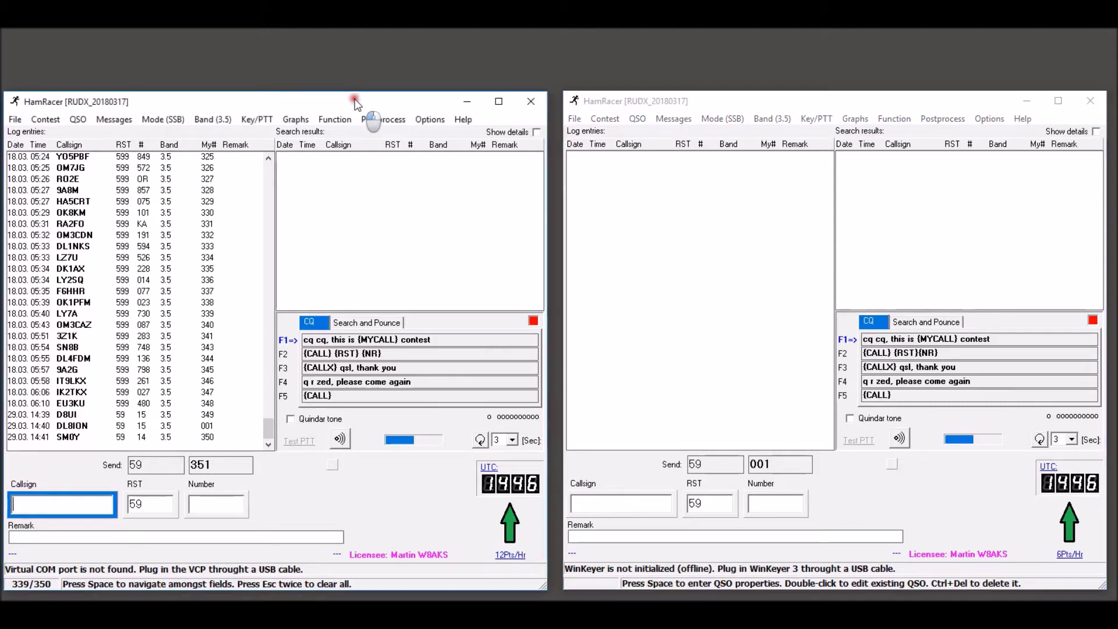
{"action": "mouse_move", "coordinate": [358, 105]}
{"action": "left_mouse_down"}
{"action": "mouse_move", "coordinate": [342, 132]}
{"action": "mouse_move", "coordinate": [352, 92]}
{"action": "mouse_move", "coordinate": [367, 100]}
{"action": "mouse_move", "coordinate": [355, 98]}
{"action": "left_mouse_up"}
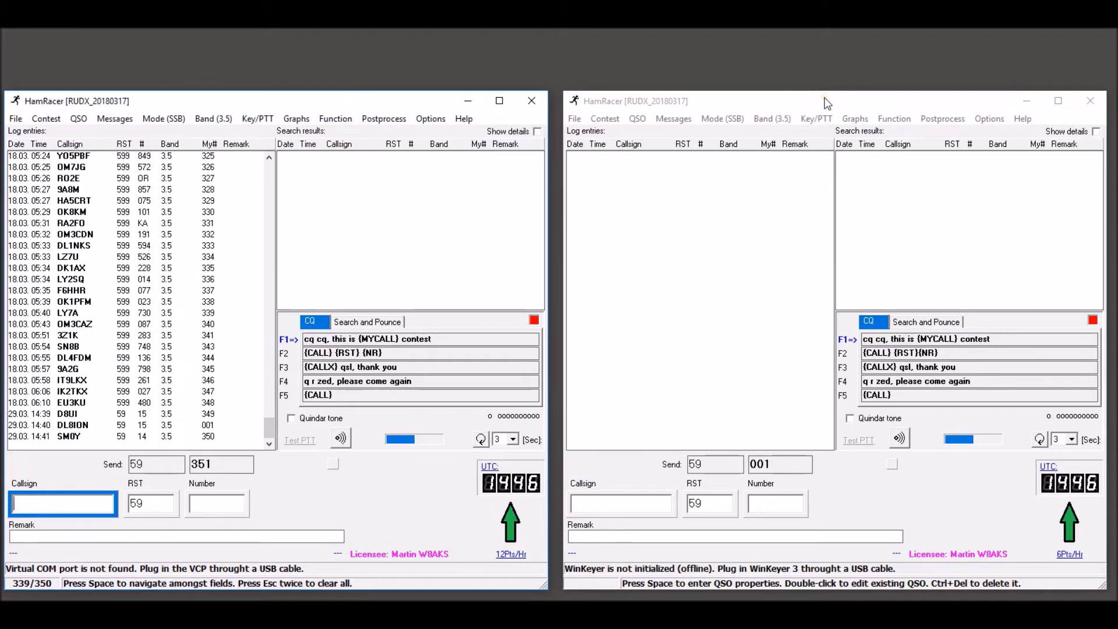
{"action": "mouse_move", "coordinate": [819, 96]}
{"action": "left_mouse_down"}
{"action": "mouse_move", "coordinate": [851, 134]}
{"action": "mouse_move", "coordinate": [811, 105]}
{"action": "mouse_move", "coordinate": [850, 108]}
{"action": "mouse_move", "coordinate": [829, 98]}
{"action": "left_mouse_up"}
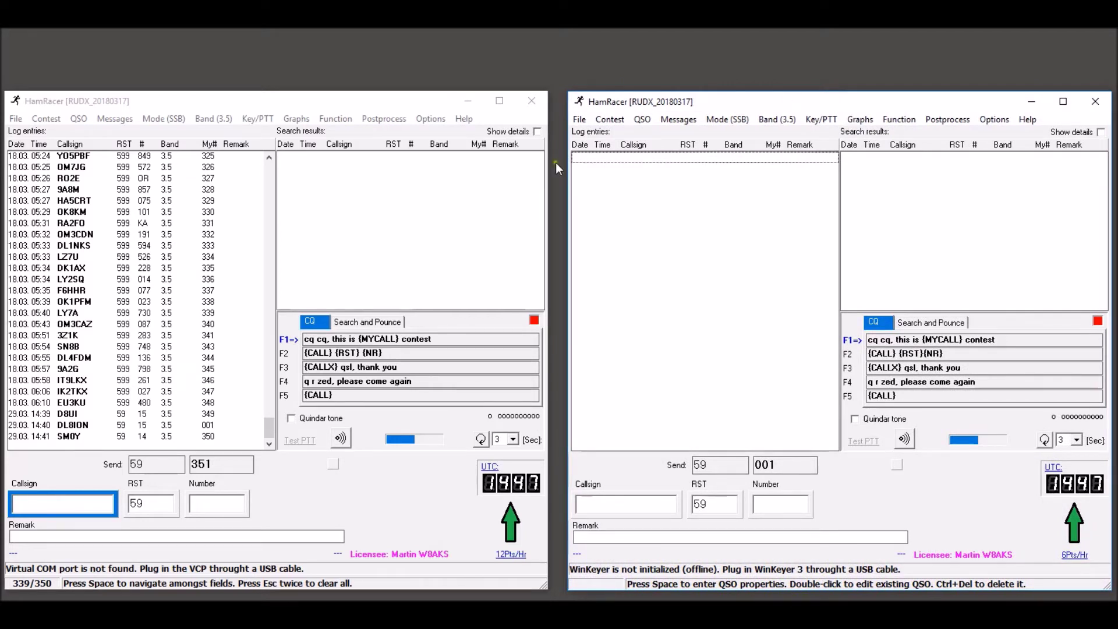
Log DL9IO with received number 023 in the left log as entry 349
{"action": "left_click", "coordinate": [98, 505]}
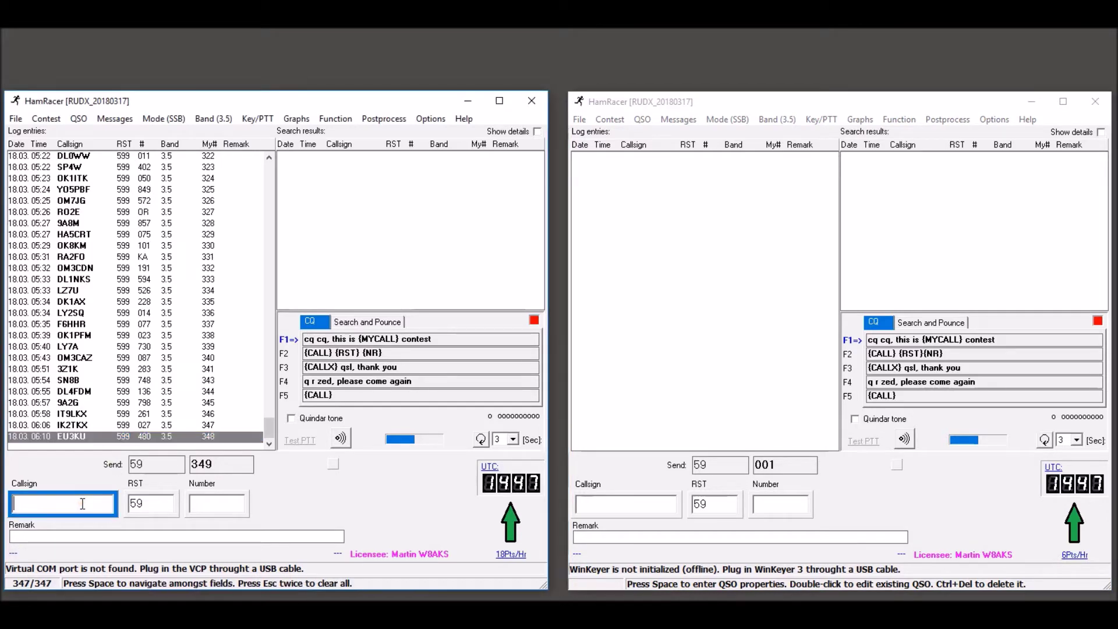
{"action": "type", "text": "DL9IO"}
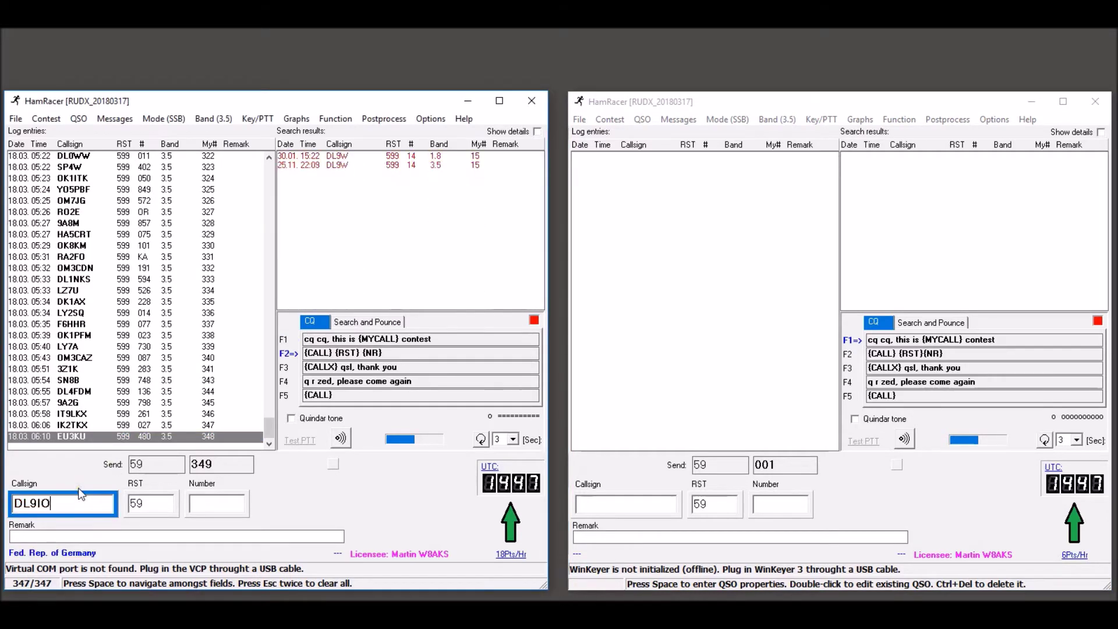
{"action": "key", "text": "Return"}
{"action": "type", "text": "023"}
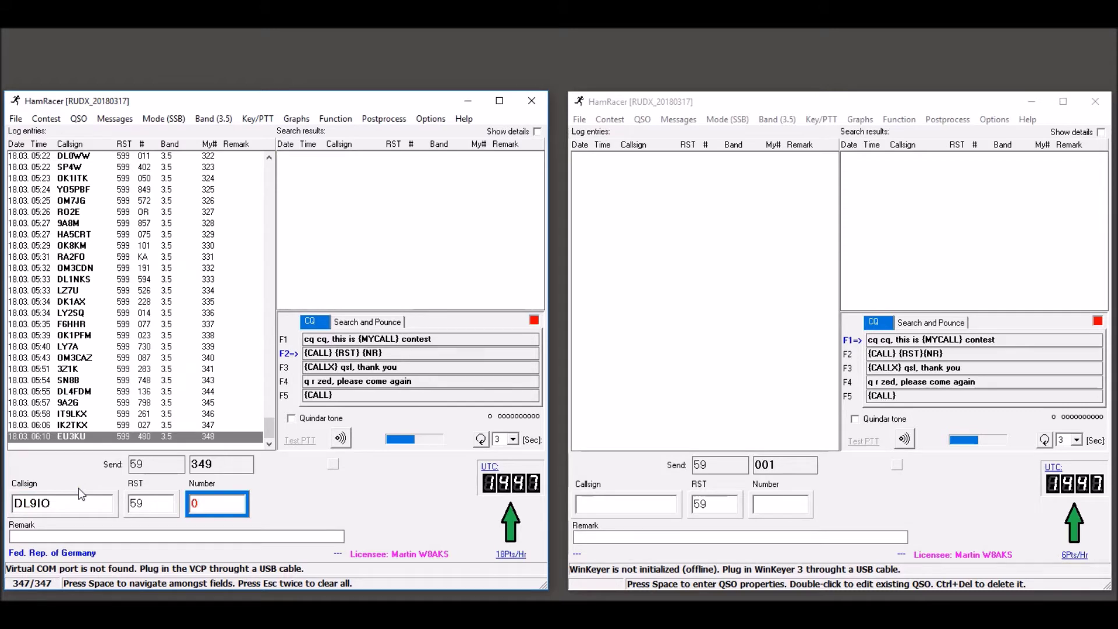
{"action": "key", "text": "Return"}
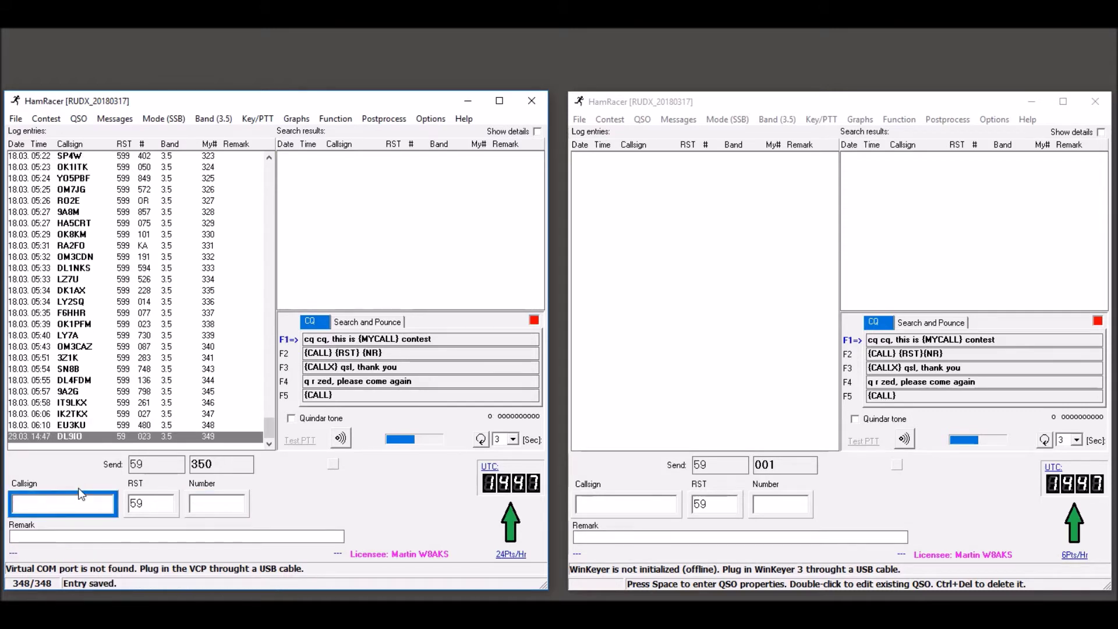
Open the Connect to the Other HamRacer Synergy window in both instances and move them up
{"action": "left_click", "coordinate": [335, 119]}
{"action": "left_click", "coordinate": [348, 193]}
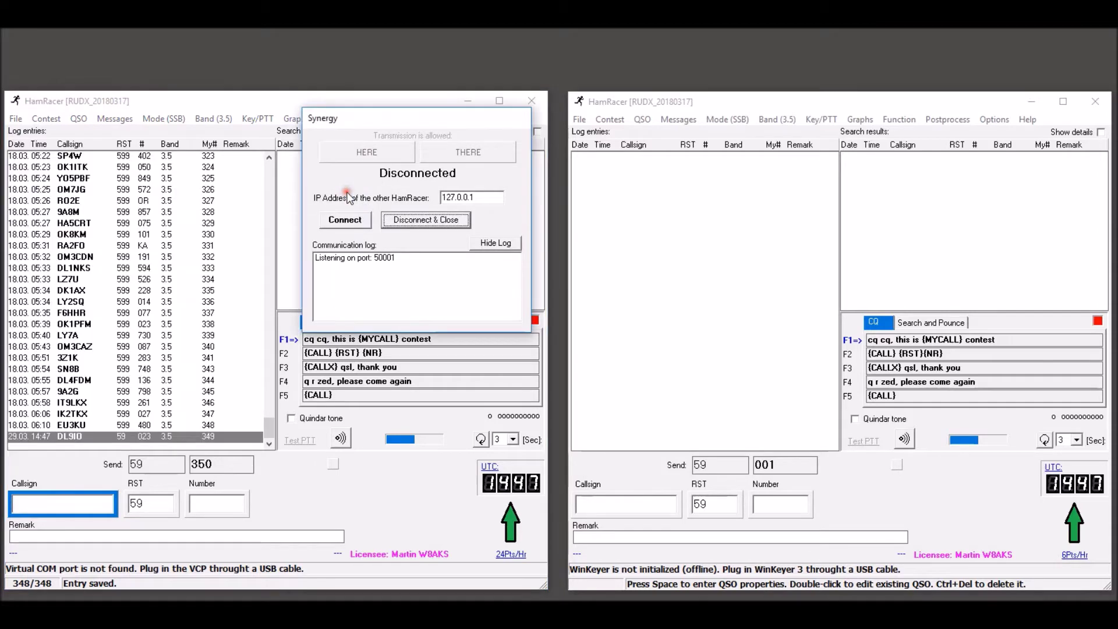
{"action": "left_click_drag", "start_coordinate": [437, 120], "coordinate": [417, 54]}
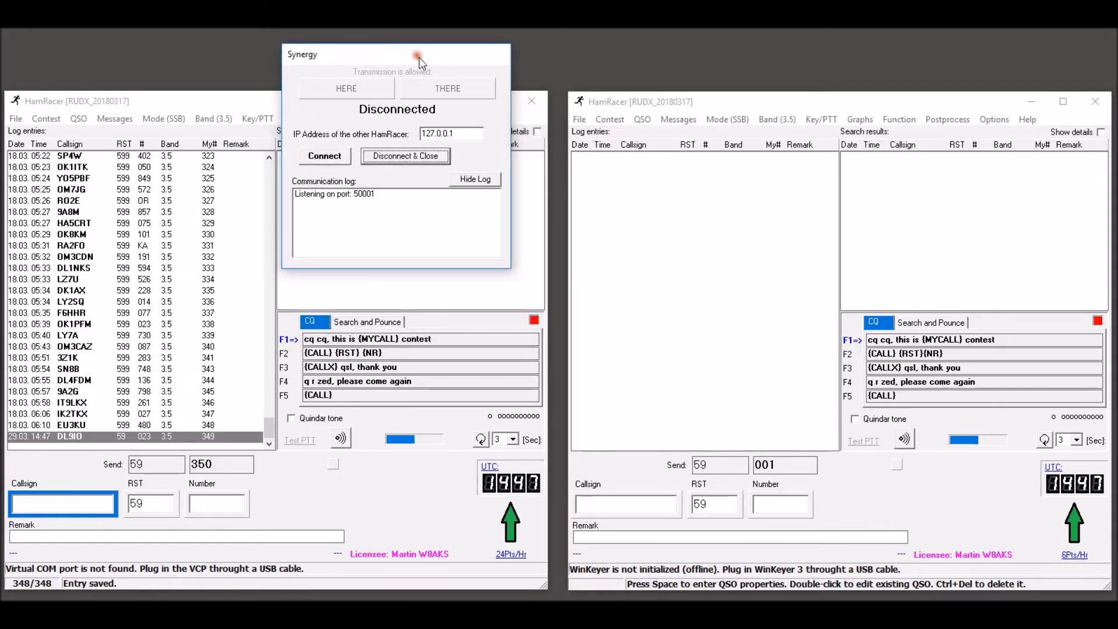
{"action": "left_click", "coordinate": [898, 120]}
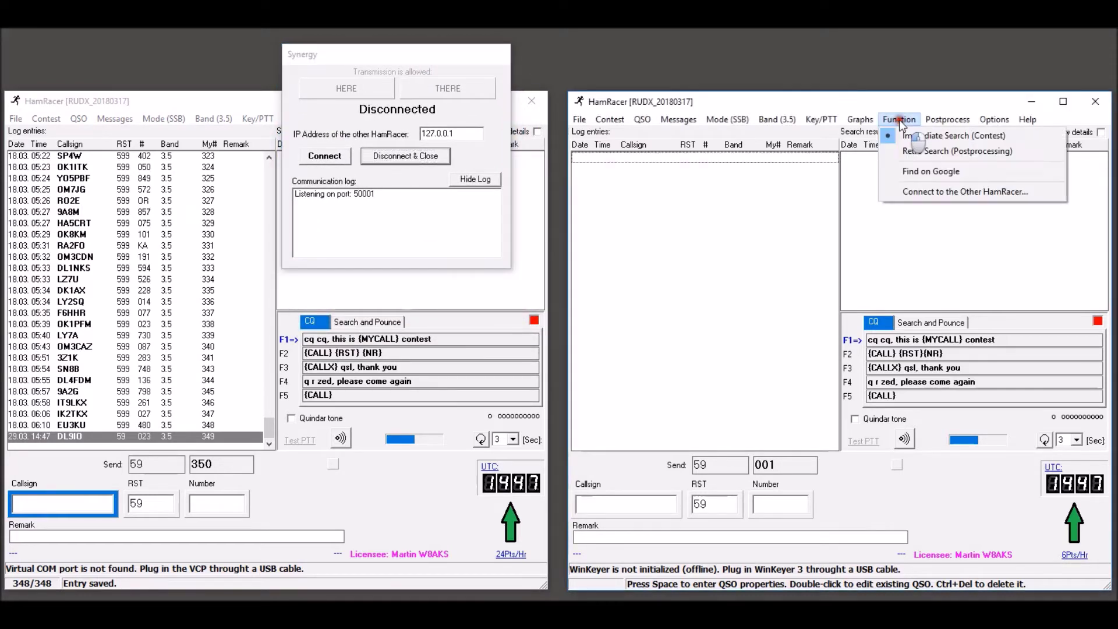
{"action": "left_click", "coordinate": [917, 190]}
{"action": "left_click_drag", "start_coordinate": [961, 118], "coordinate": [935, 58]}
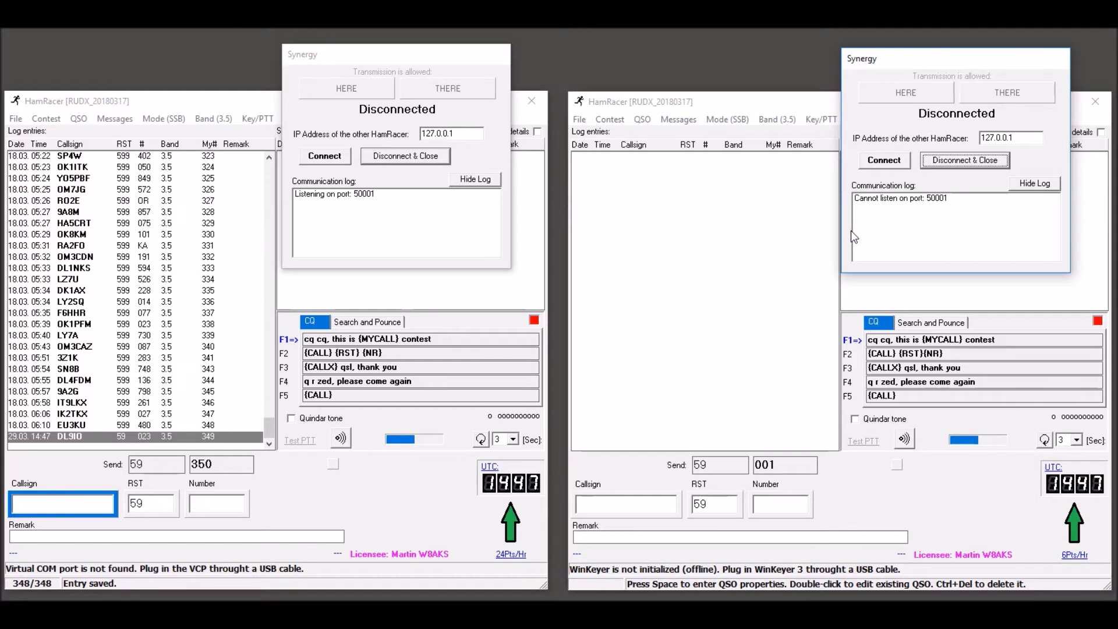
Connect from the right instance and confirm synchronizing the logs
{"action": "left_click", "coordinate": [891, 164]}
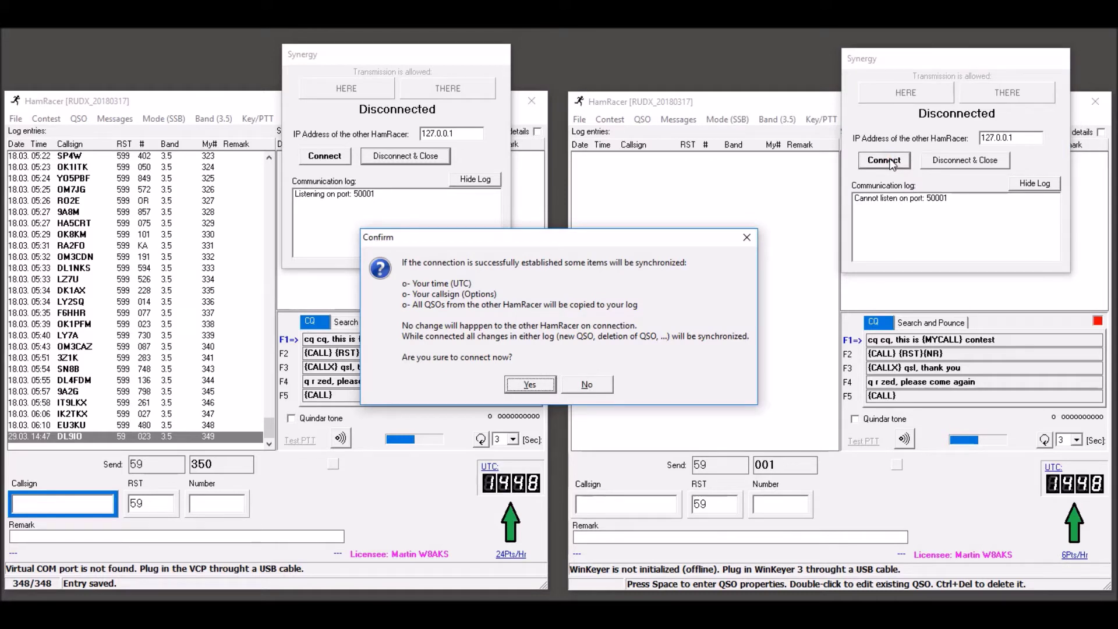
{"action": "left_click", "coordinate": [533, 387]}
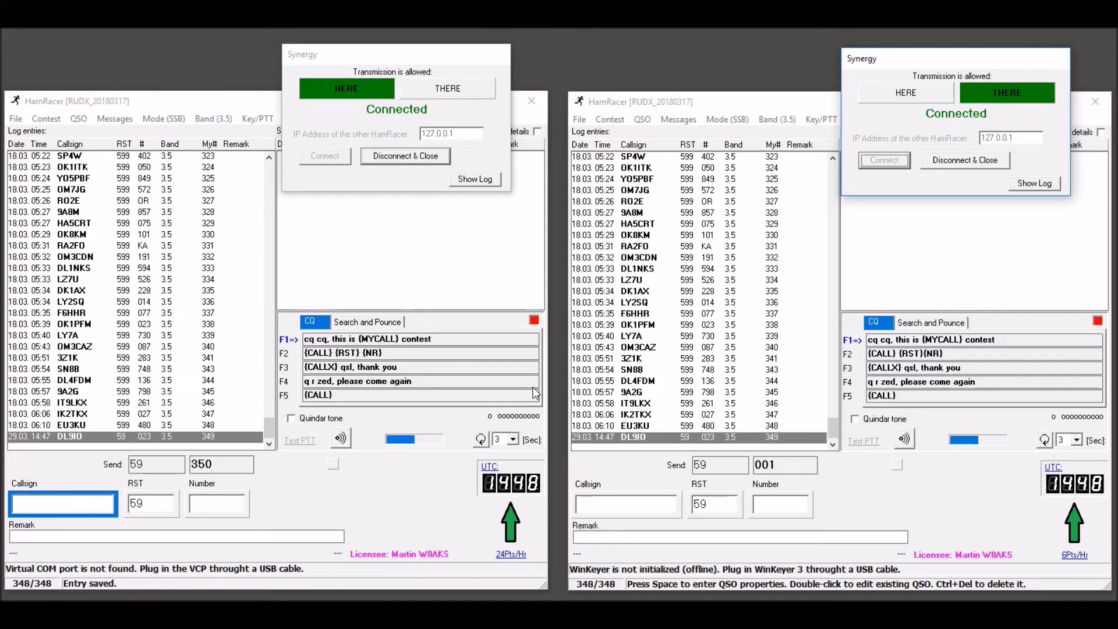
{"action": "left_click", "coordinate": [613, 503]}
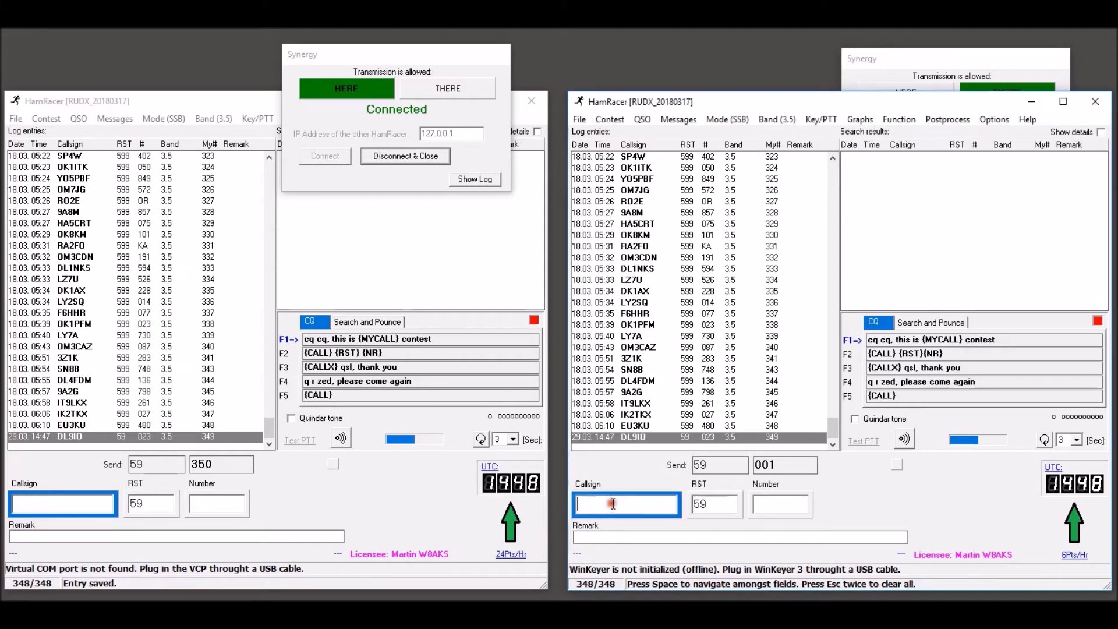
Log DL2ABC with received number 34 from the right instance
{"action": "type", "text": "DL2ABC"}
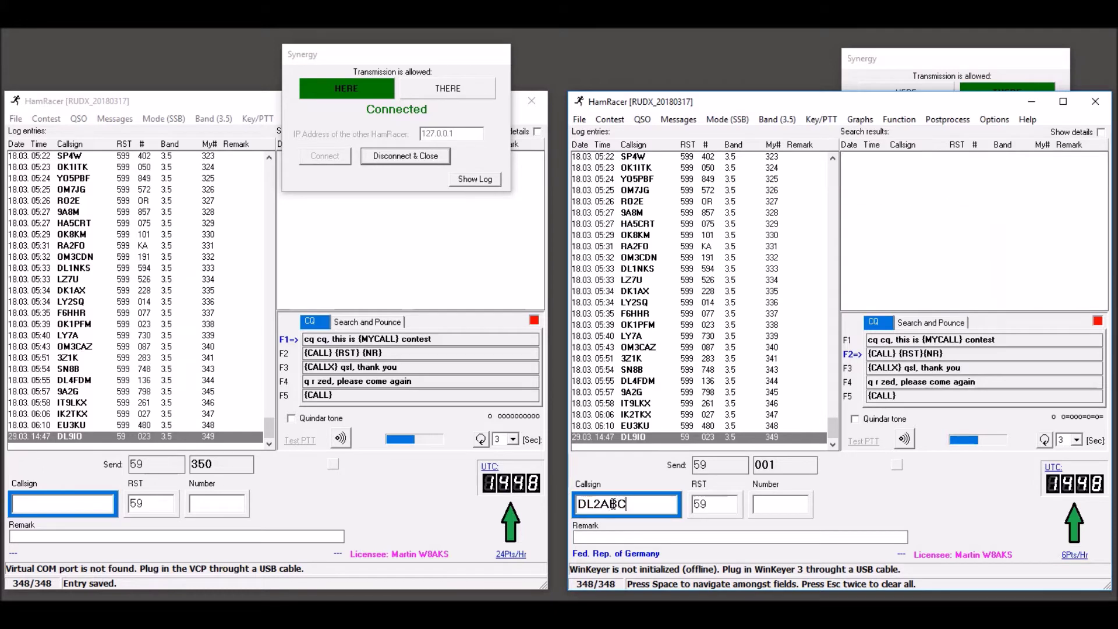
{"action": "key", "text": "Return"}
{"action": "type", "text": "34"}
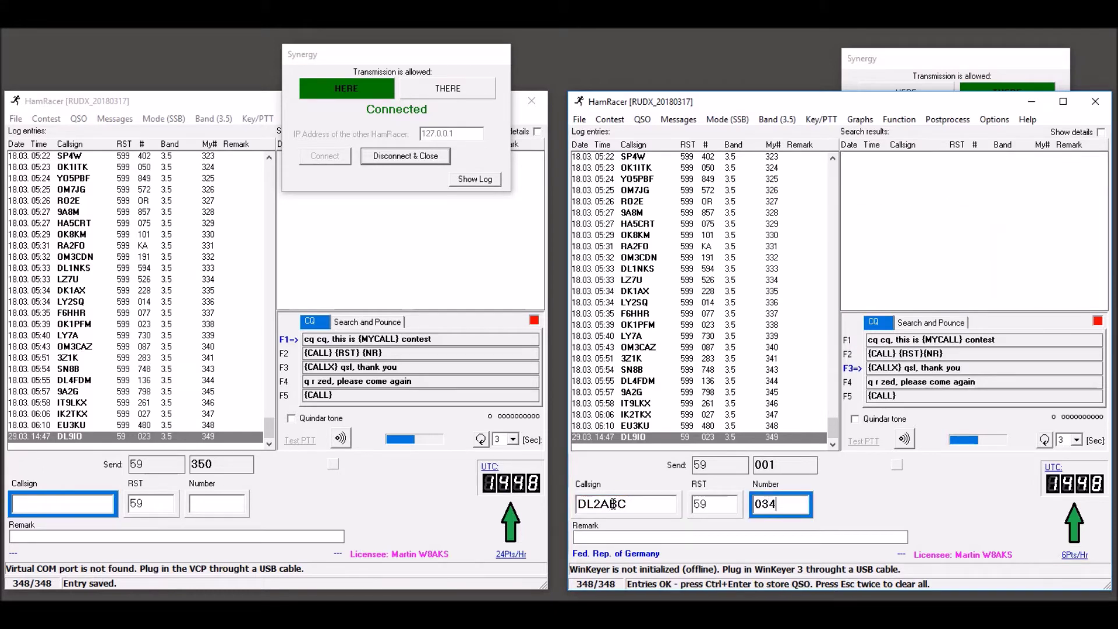
{"action": "key", "text": "ctrl+Return"}
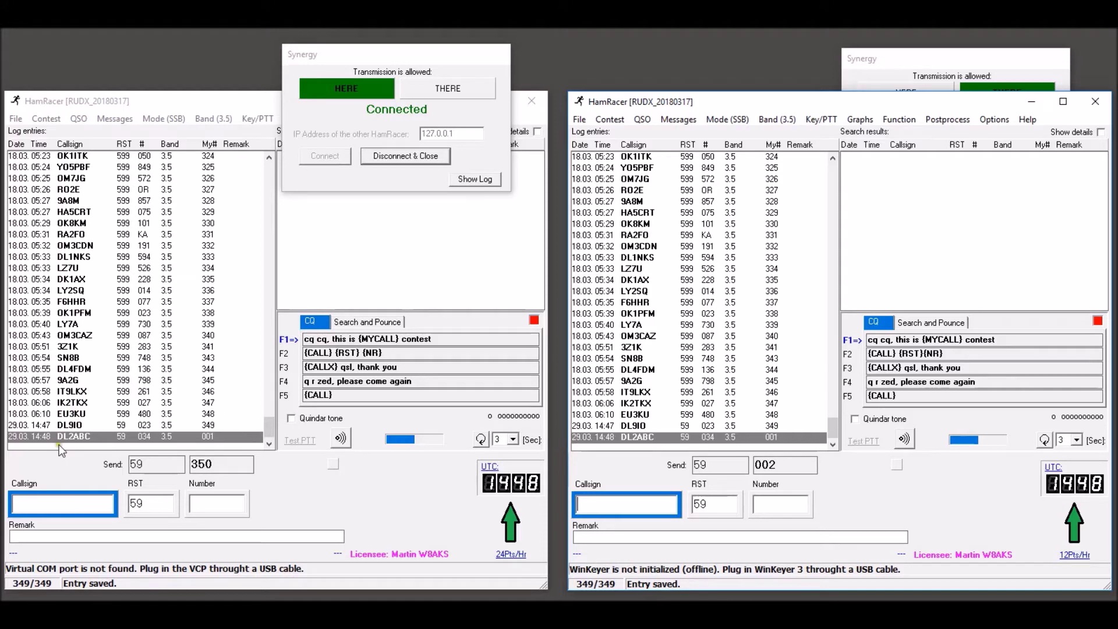
{"action": "left_click", "coordinate": [59, 500]}
{"action": "type", "text": "IK3ER"}
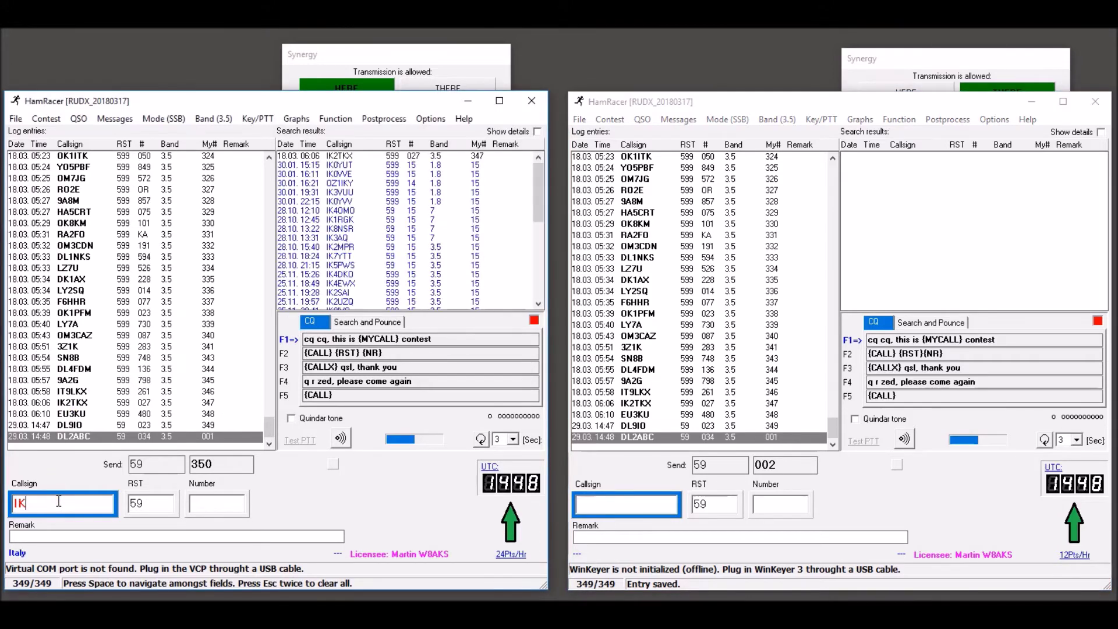
{"action": "key", "text": "space"}
{"action": "type", "text": "0"}
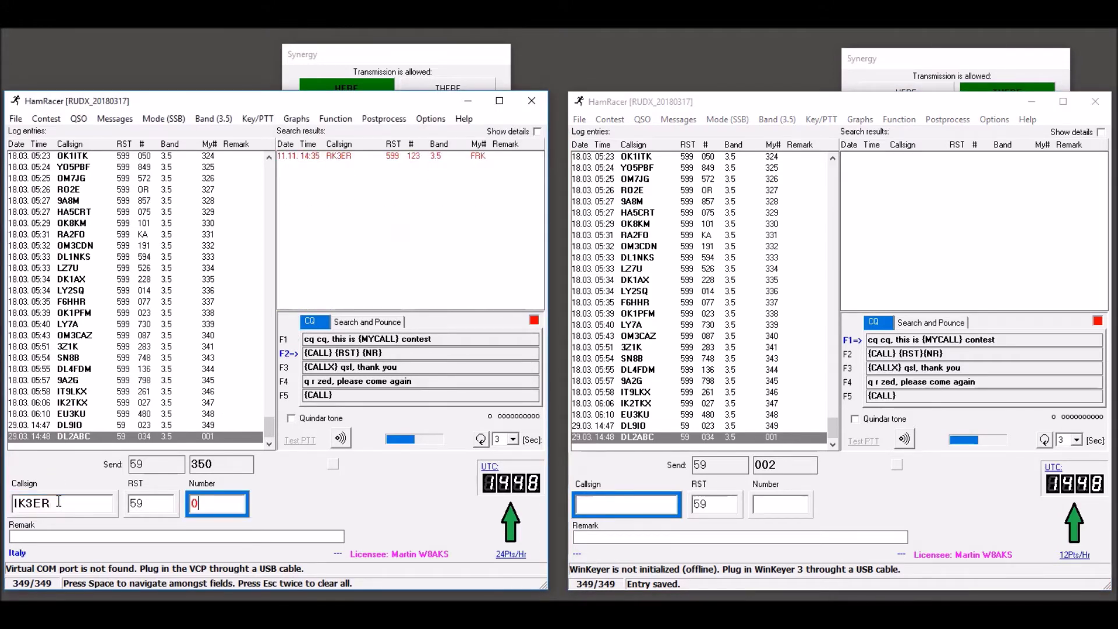
{"action": "type", "text": "33"}
{"action": "key", "text": "Return"}
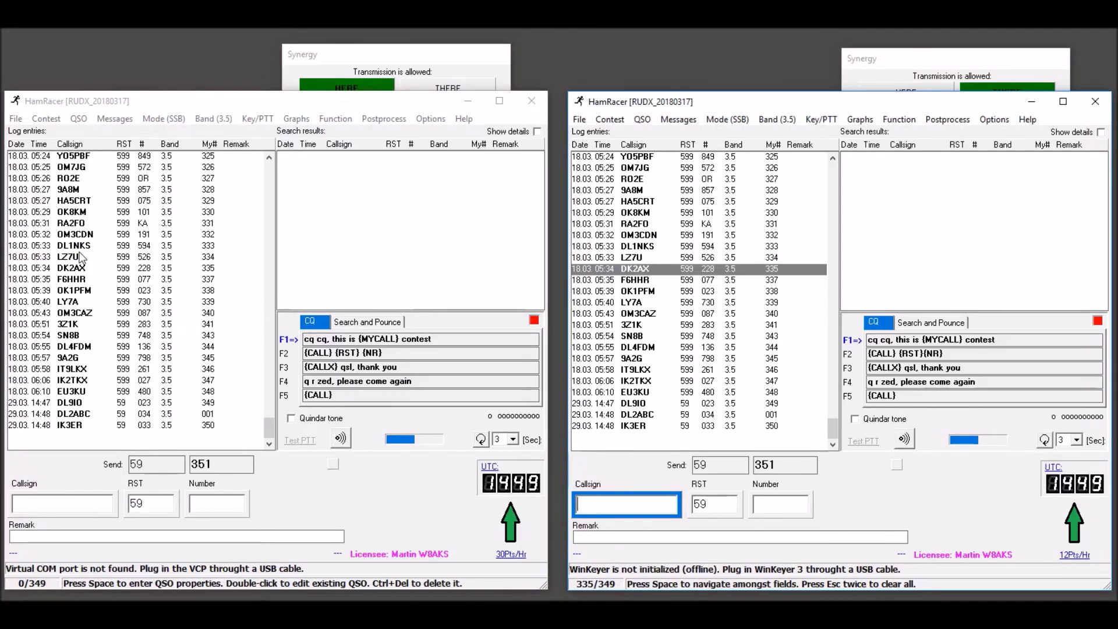
{"action": "left_click", "coordinate": [889, 60]}
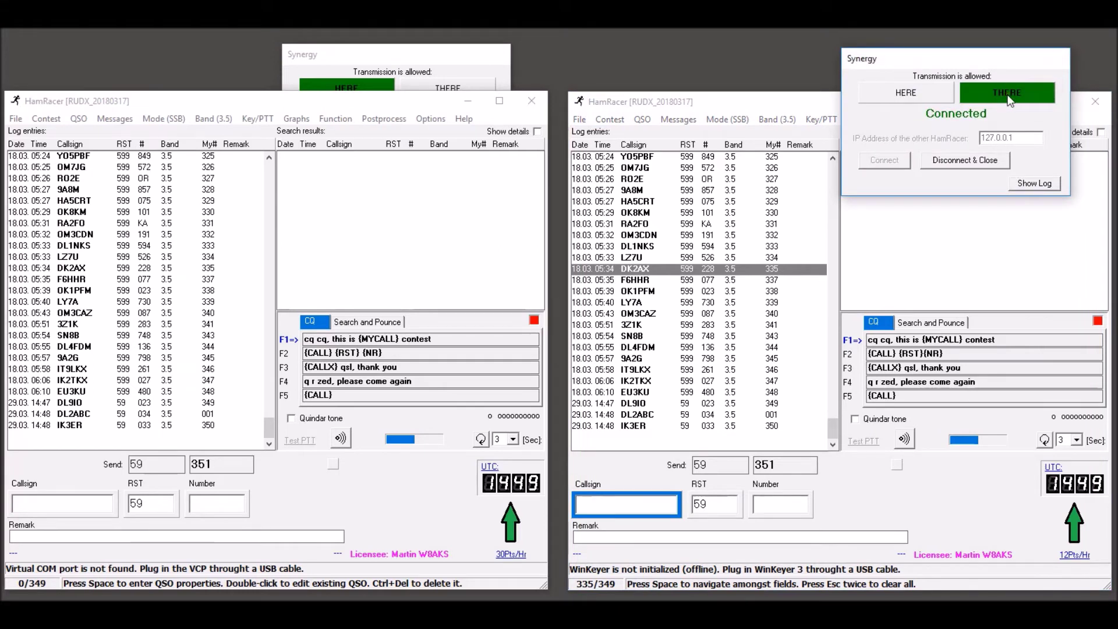
Try Send Next Message on the right station, dismiss the refusal, and show both Synergy windows
{"action": "left_click", "coordinate": [679, 120]}
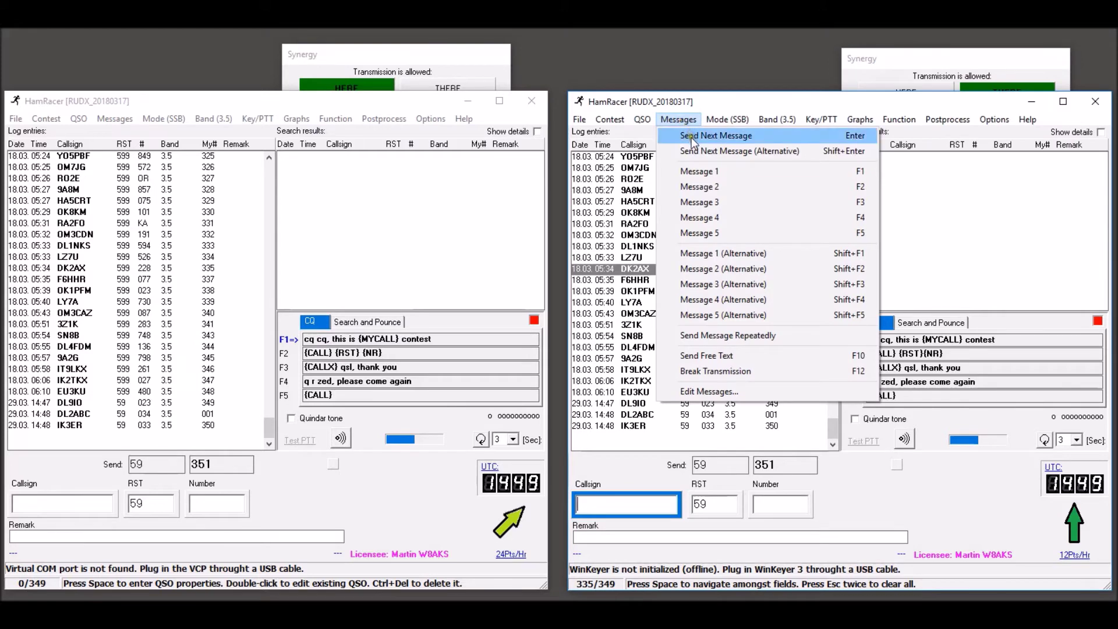
{"action": "left_click", "coordinate": [690, 137]}
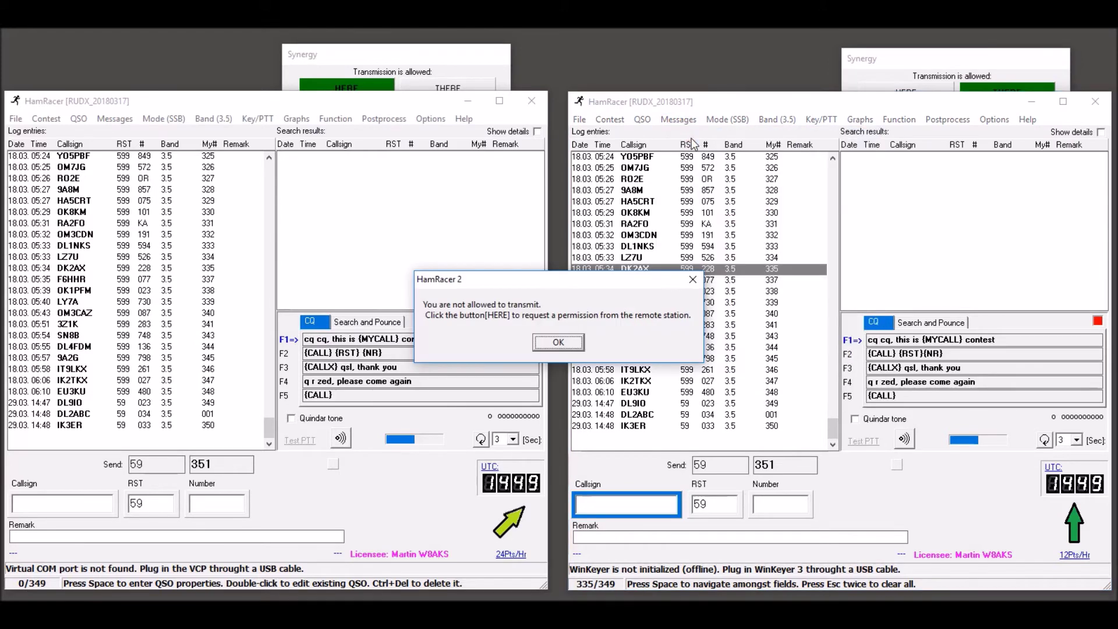
{"action": "left_click", "coordinate": [557, 341]}
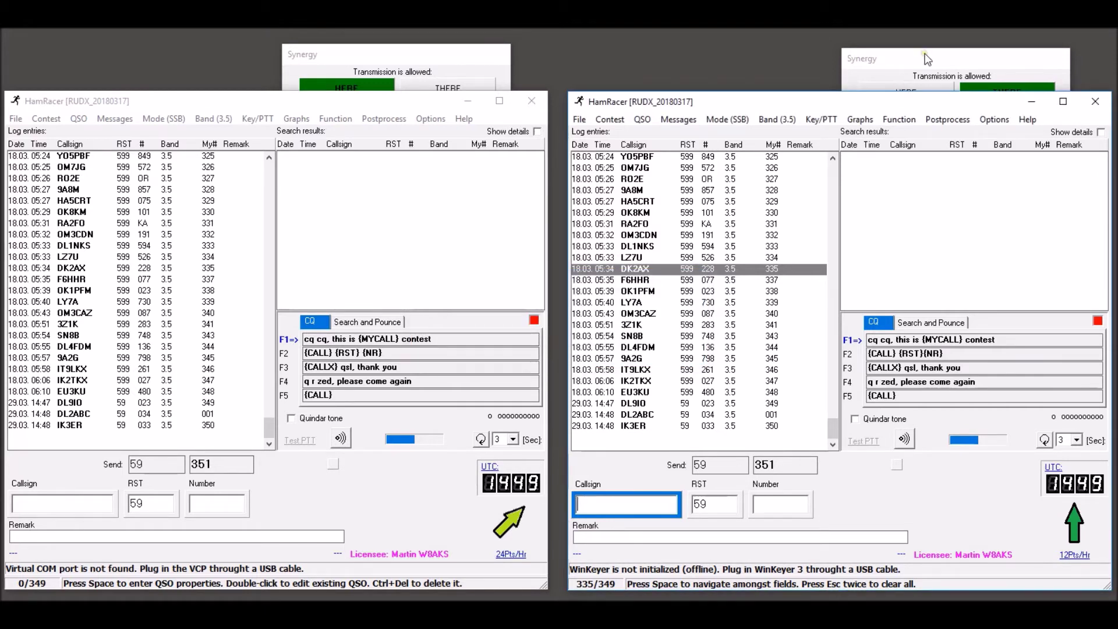
{"action": "left_click", "coordinate": [915, 86]}
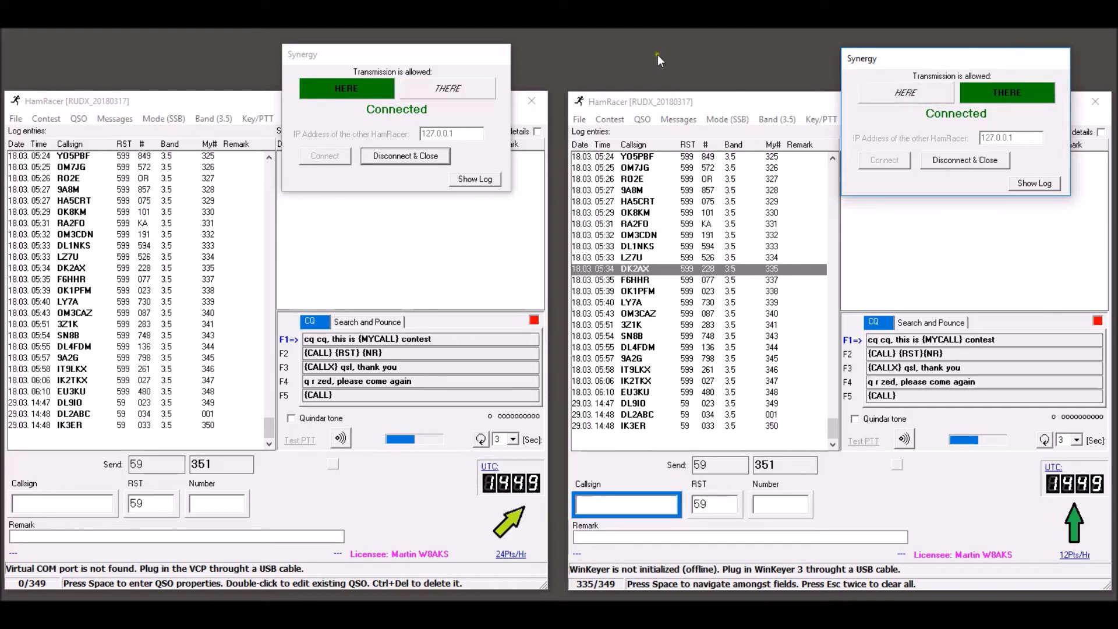
Give transmit permission to the right station with THERE and send its CQ message
{"action": "left_click", "coordinate": [458, 87]}
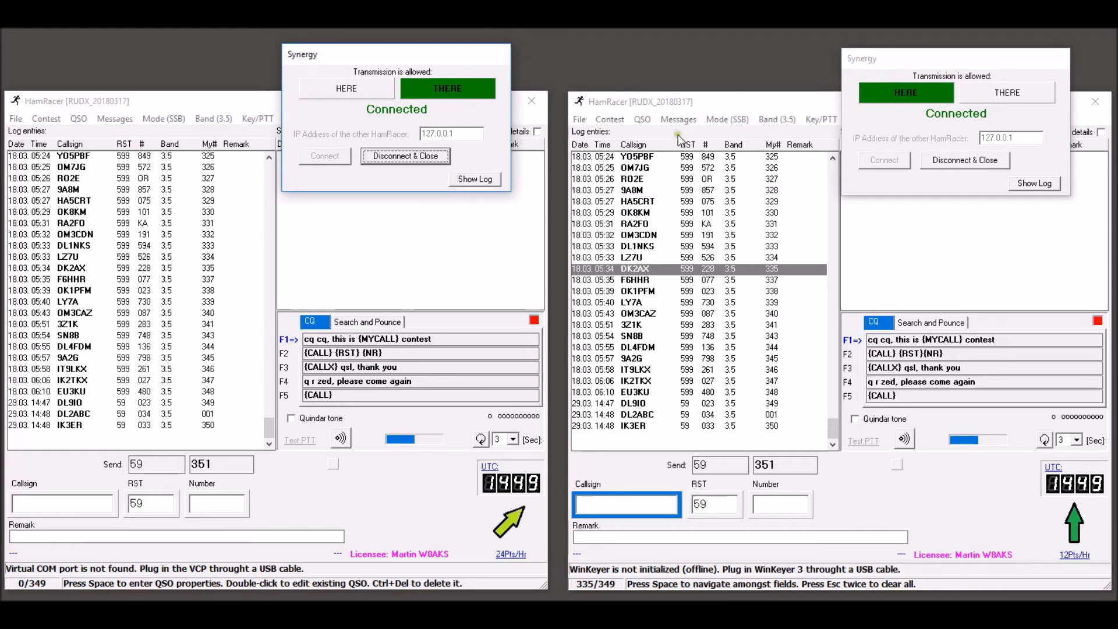
{"action": "left_click", "coordinate": [672, 121]}
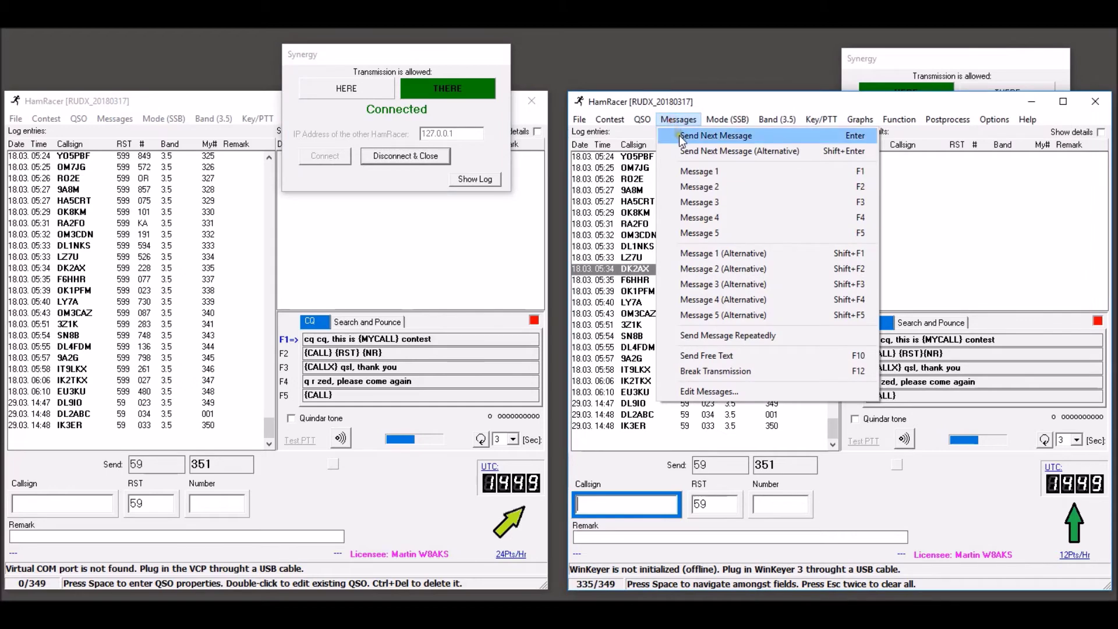
{"action": "left_click", "coordinate": [679, 135]}
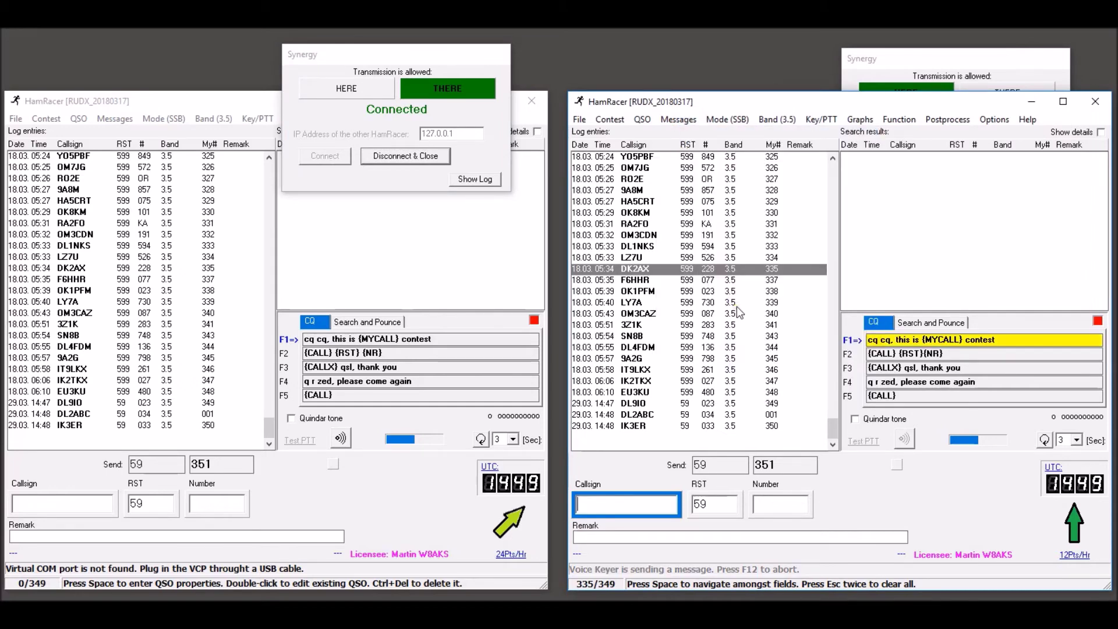
{"action": "left_click", "coordinate": [913, 57]}
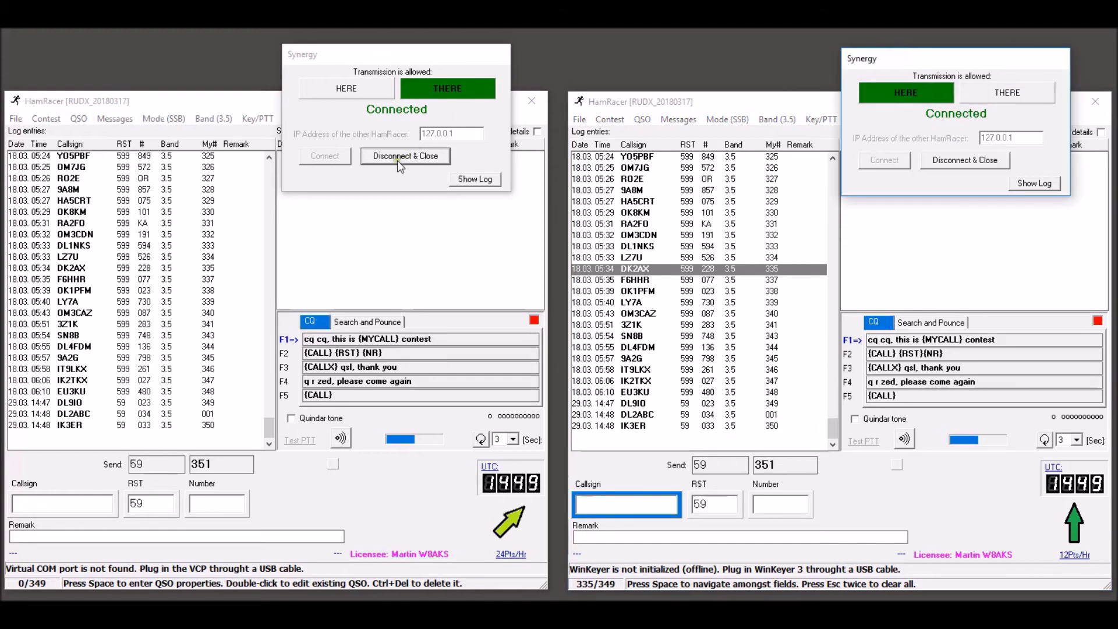
{"action": "left_click", "coordinate": [195, 414]}
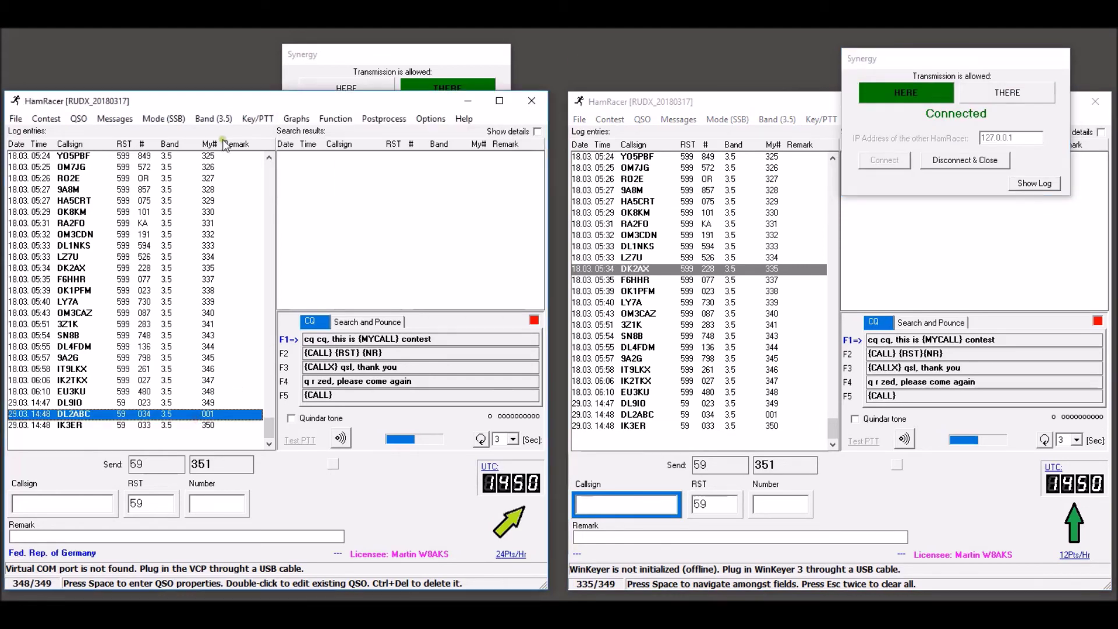
Try Send Next Message on the left station, dismiss the refusal, and request permission with HERE
{"action": "left_click", "coordinate": [114, 119]}
{"action": "left_click", "coordinate": [134, 135]}
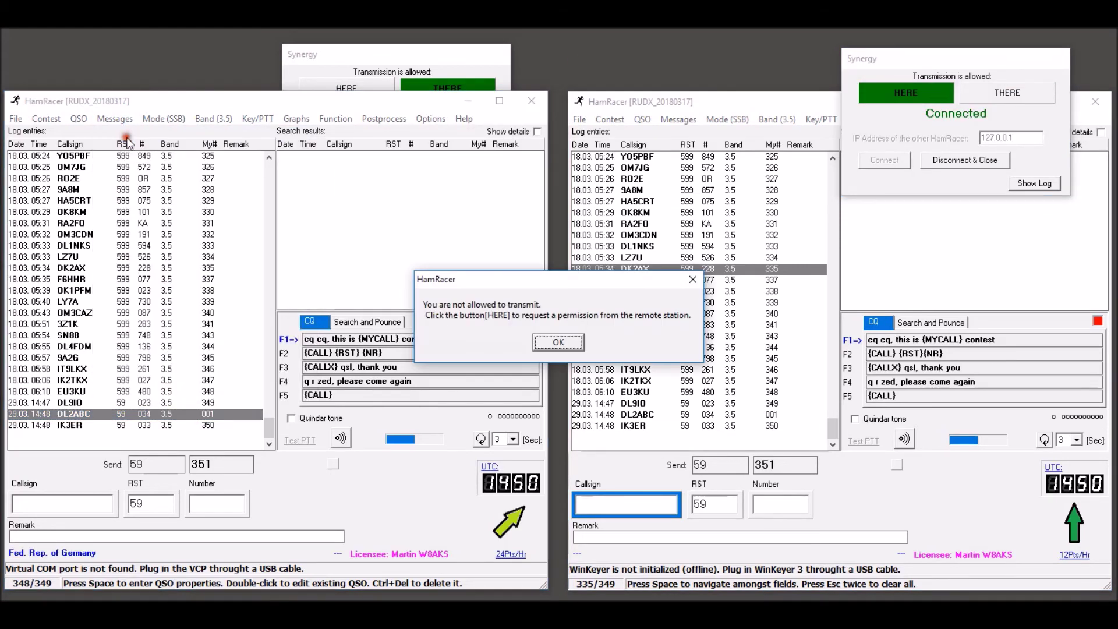
{"action": "left_click", "coordinate": [558, 341]}
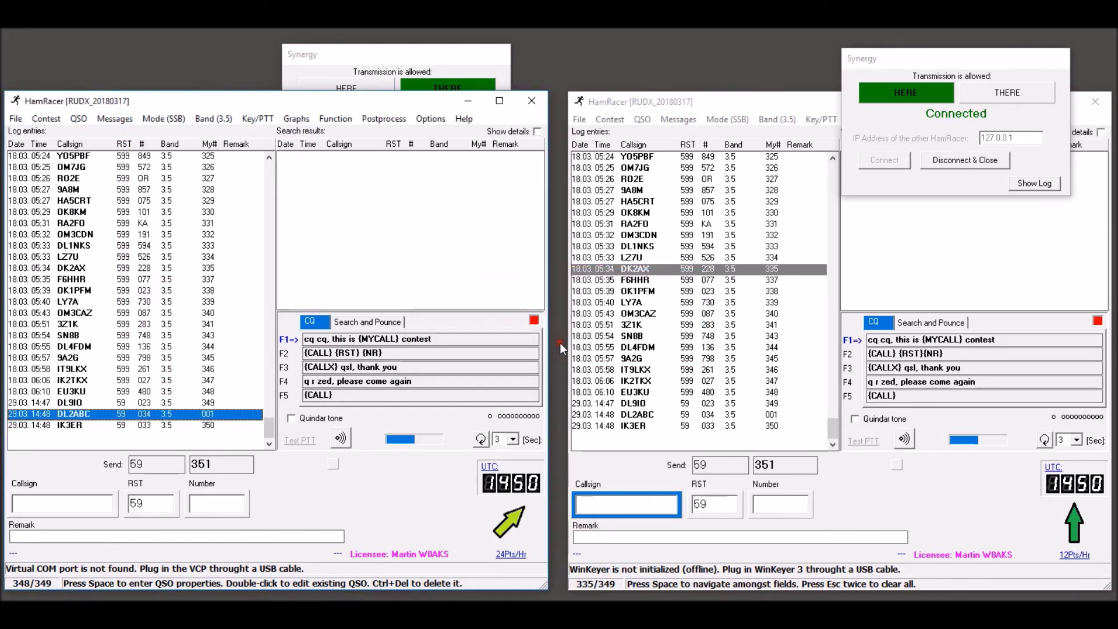
{"action": "left_click", "coordinate": [392, 54]}
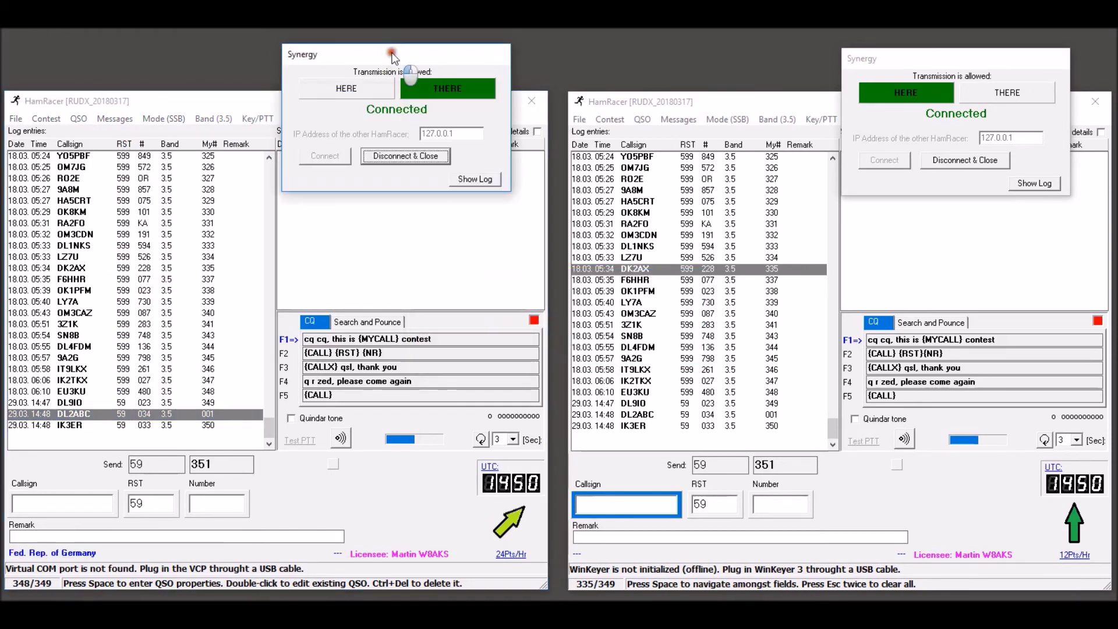
{"action": "left_click", "coordinate": [359, 93]}
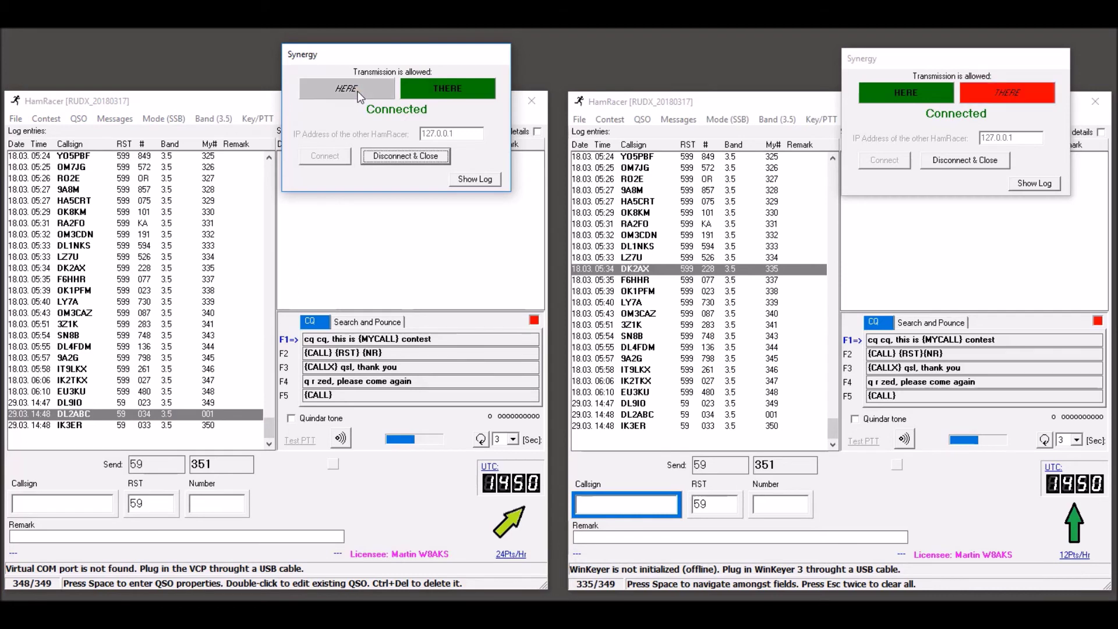
Grant the left station's request with THERE, then Disconnect & Close both Synergy windows
{"action": "left_click", "coordinate": [1008, 94]}
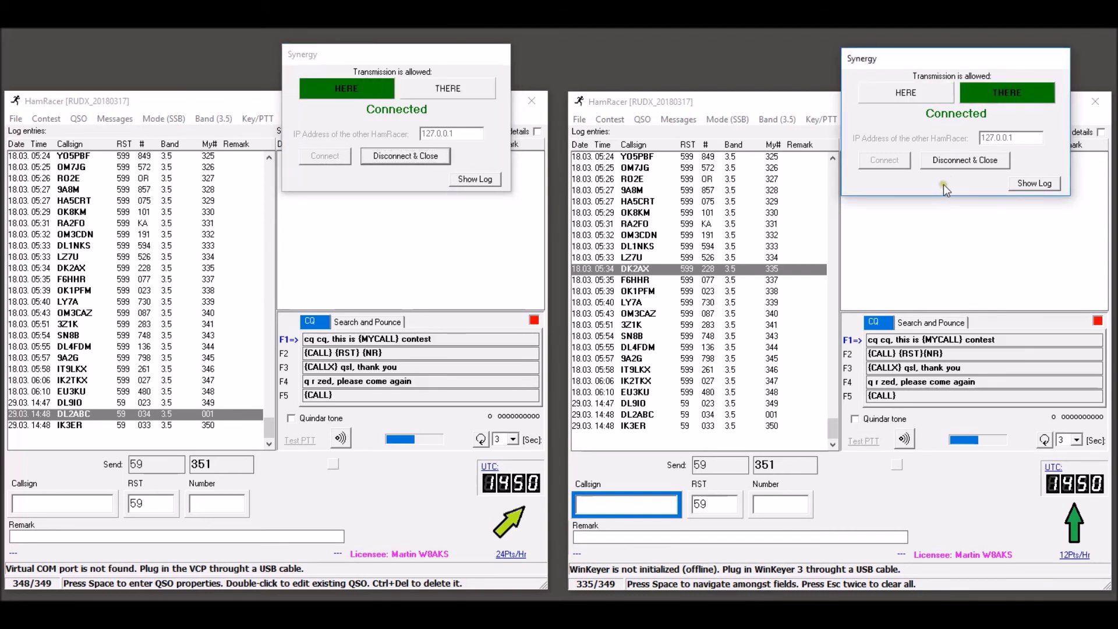
{"action": "left_click", "coordinate": [963, 163]}
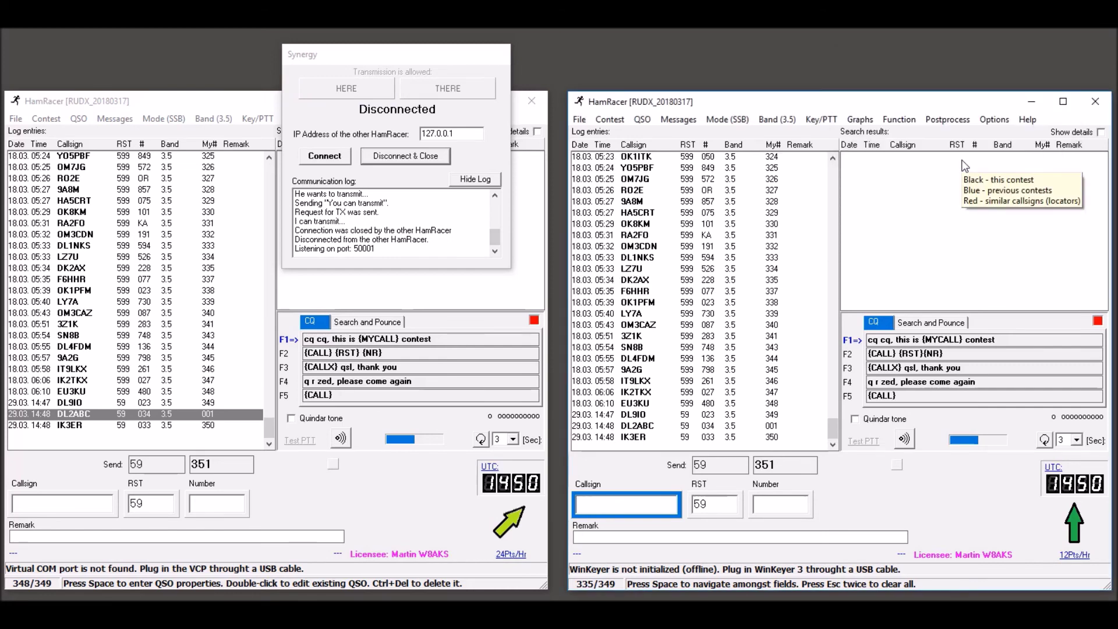
{"action": "left_click", "coordinate": [394, 155]}
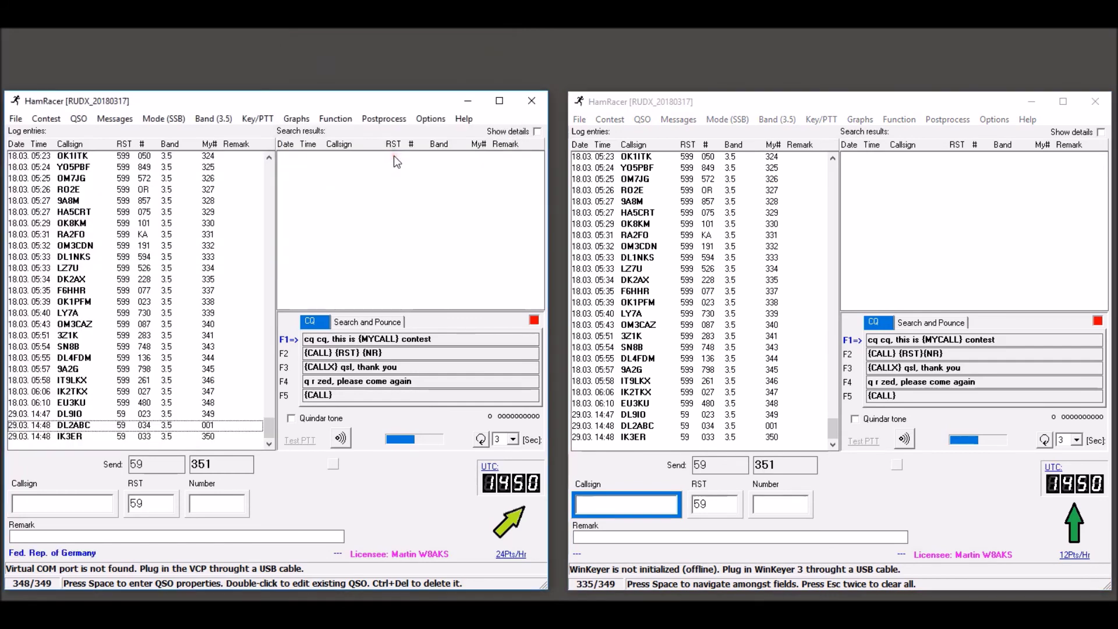